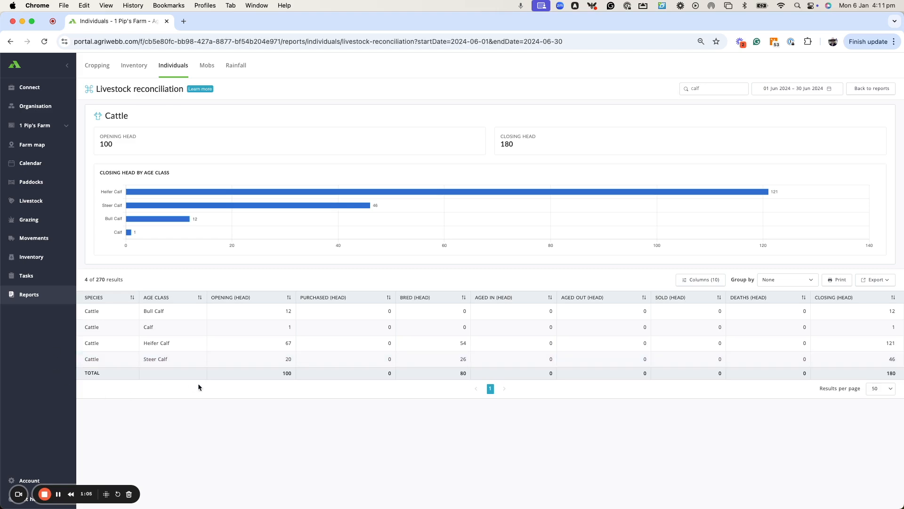
Open the farm's livestock activity list and sort it by record date, newest first
{"action": "left_click", "coordinate": [26, 206]}
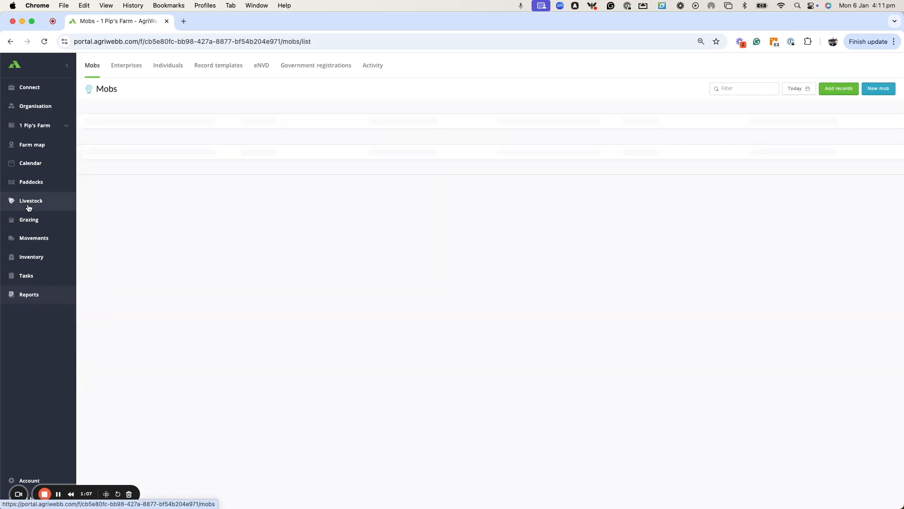
{"action": "left_click", "coordinate": [374, 66]}
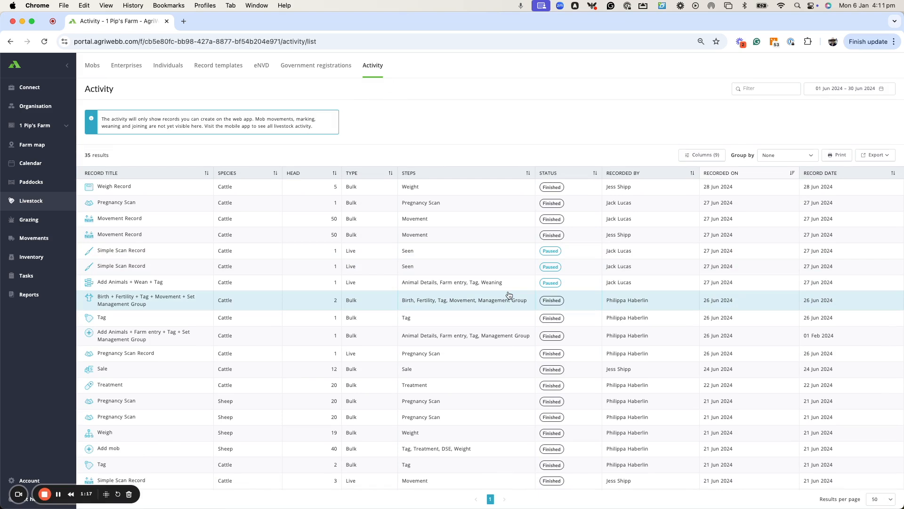
{"action": "left_click", "coordinate": [819, 176]}
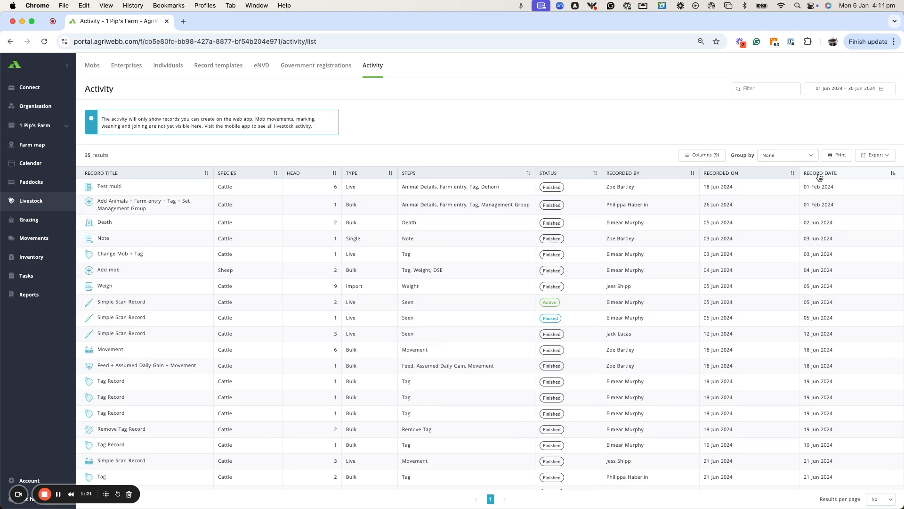
{"action": "left_click", "coordinate": [819, 175]}
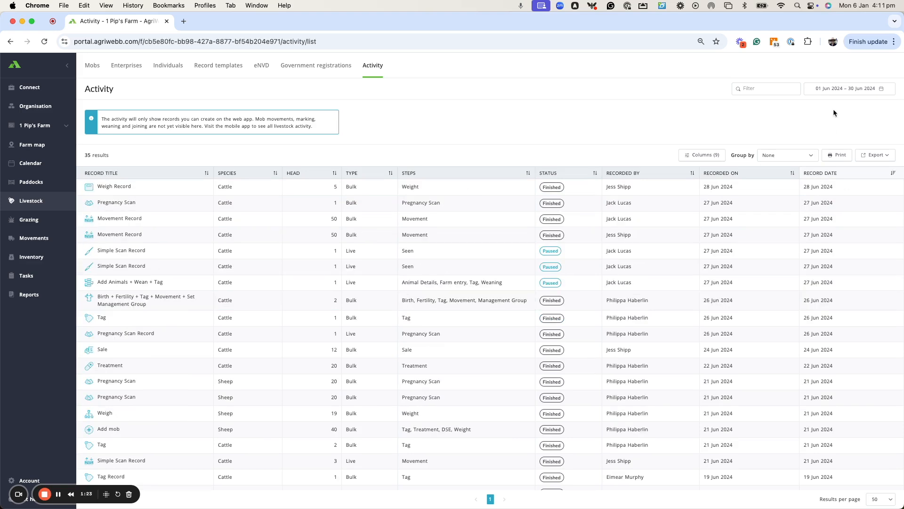
Limit the activity to this year and list all animals from the Add Animals + Farm entry + Tag import record
{"action": "left_click", "coordinate": [836, 89]}
{"action": "left_click", "coordinate": [705, 115]}
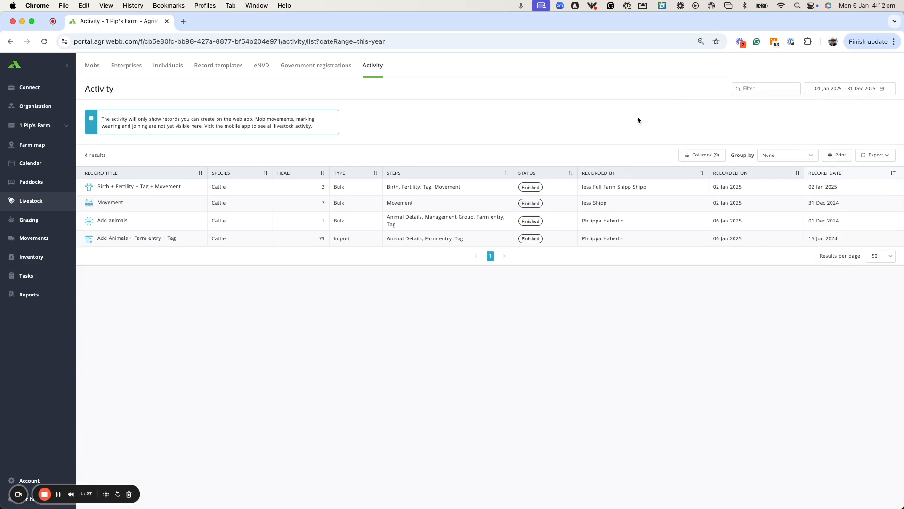
{"action": "left_click", "coordinate": [358, 243]}
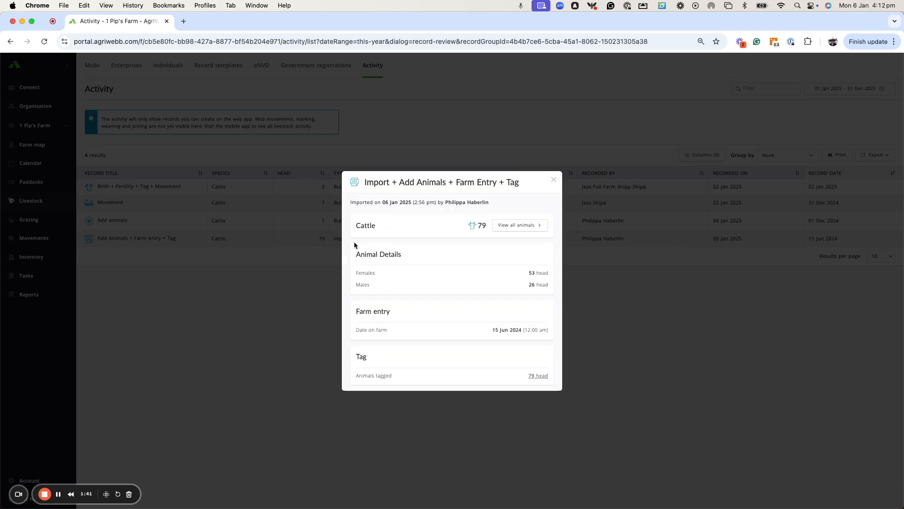
{"action": "left_click", "coordinate": [529, 227]}
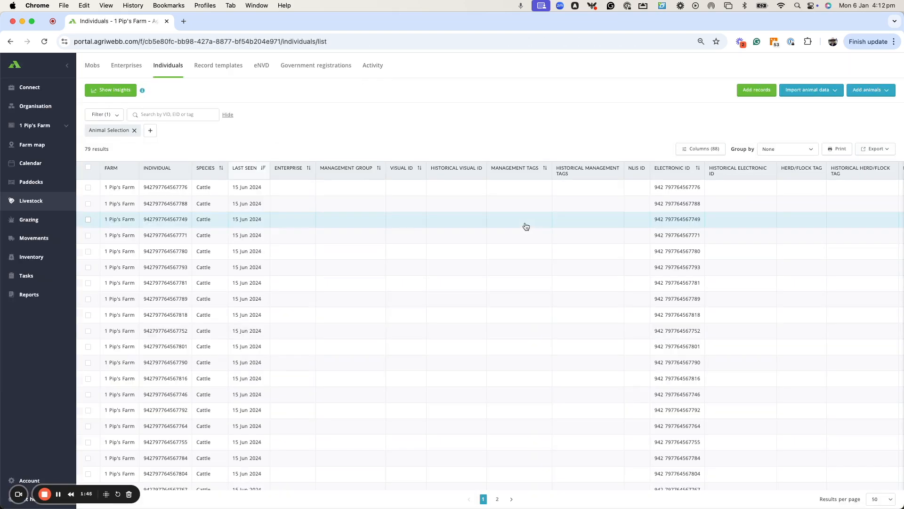
Look through the animal table's columns and search the column settings for "date" without changing them
{"action": "scroll", "coordinate": [526, 226], "scroll_direction": "right", "scroll_amount": 10}
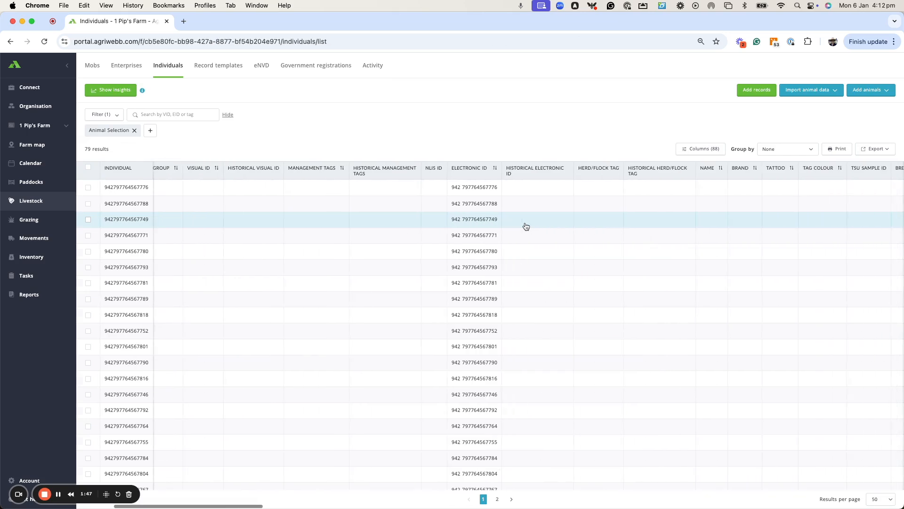
{"action": "scroll", "coordinate": [527, 226], "scroll_direction": "right", "scroll_amount": 10}
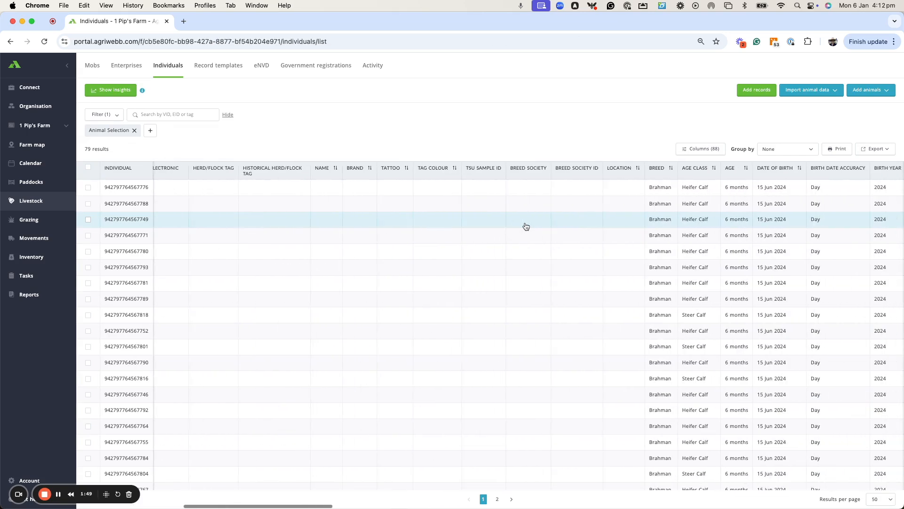
{"action": "scroll", "coordinate": [526, 227], "scroll_direction": "right", "scroll_amount": 5}
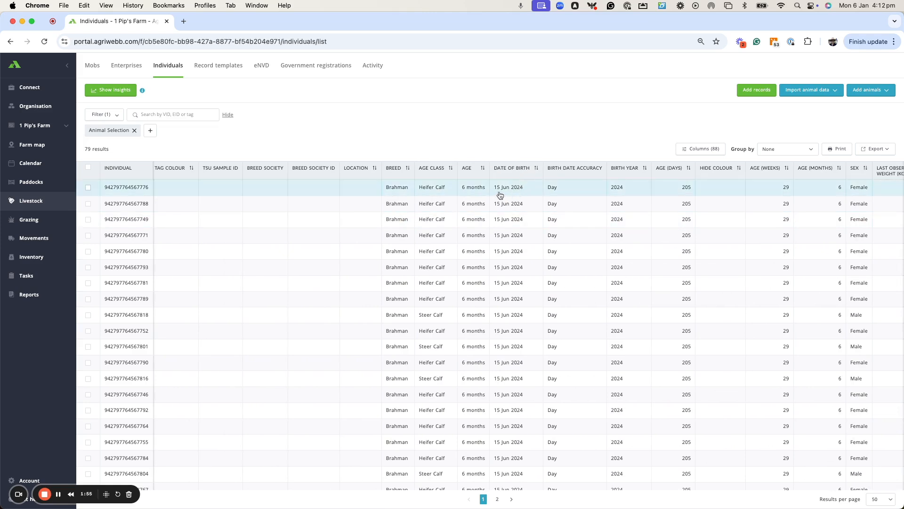
{"action": "scroll", "coordinate": [501, 195], "scroll_direction": "right", "scroll_amount": 3}
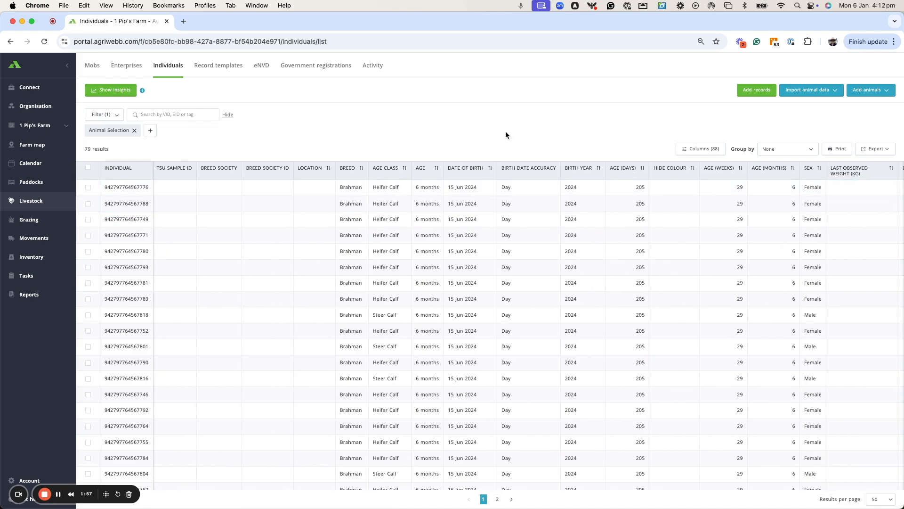
{"action": "left_click", "coordinate": [692, 150]}
{"action": "left_click", "coordinate": [398, 116]}
{"action": "type", "text": "date"}
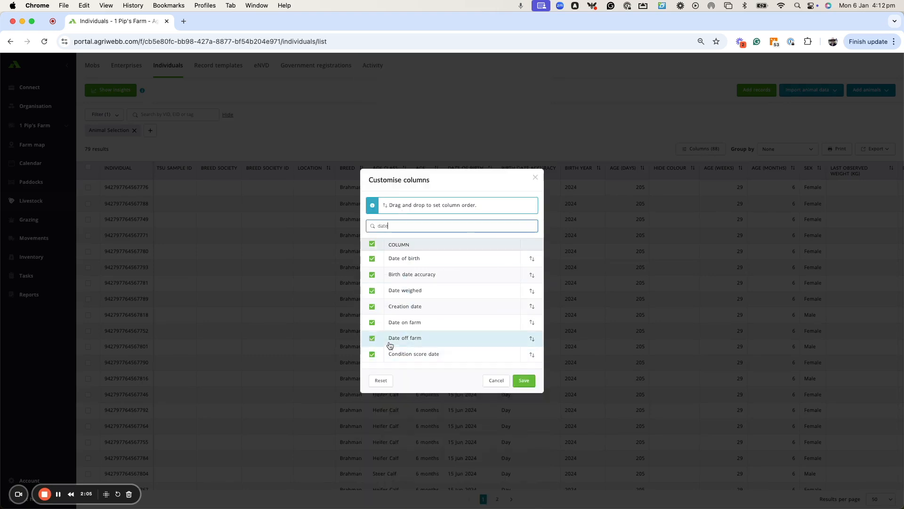
{"action": "left_click", "coordinate": [535, 178]}
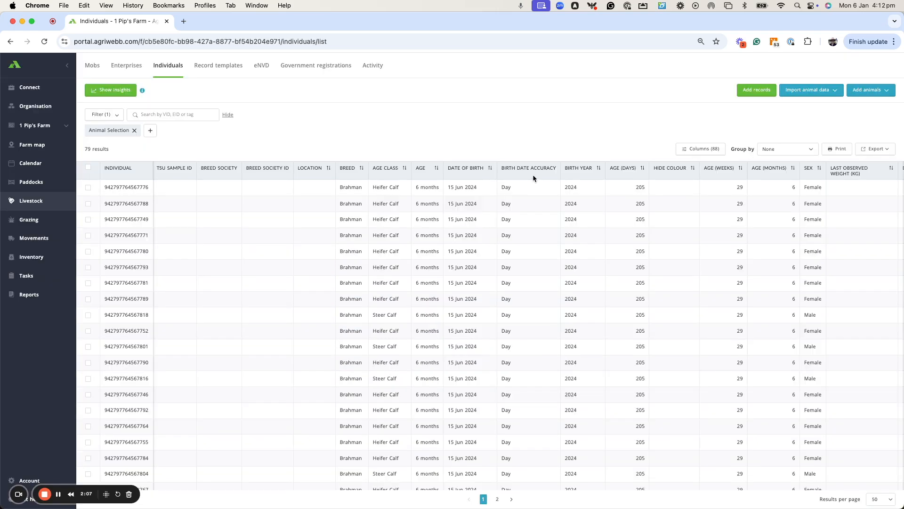
Find "date" on the page and advance through the matches to the Date on farm column
{"action": "key", "text": "cmd+f"}
{"action": "type", "text": "date"}
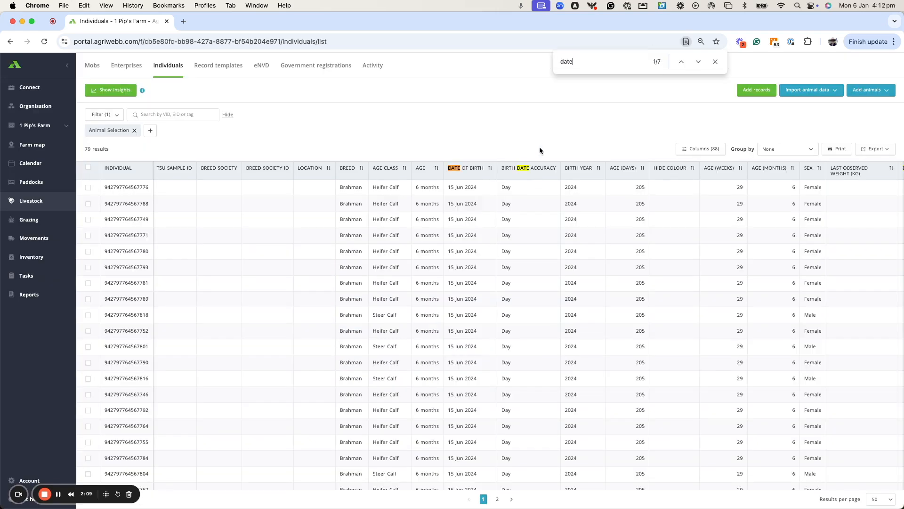
{"action": "key", "text": "Return"}
{"action": "key", "text": "Return"}
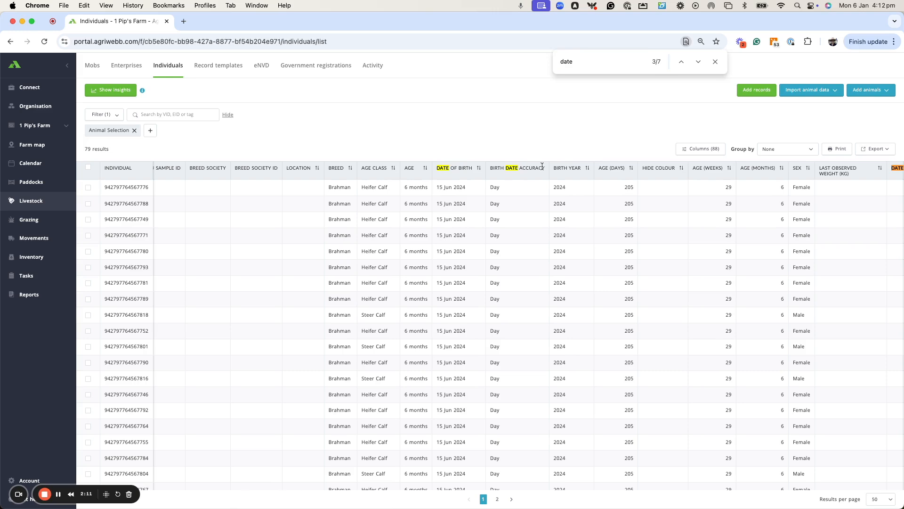
{"action": "key", "text": "Return"}
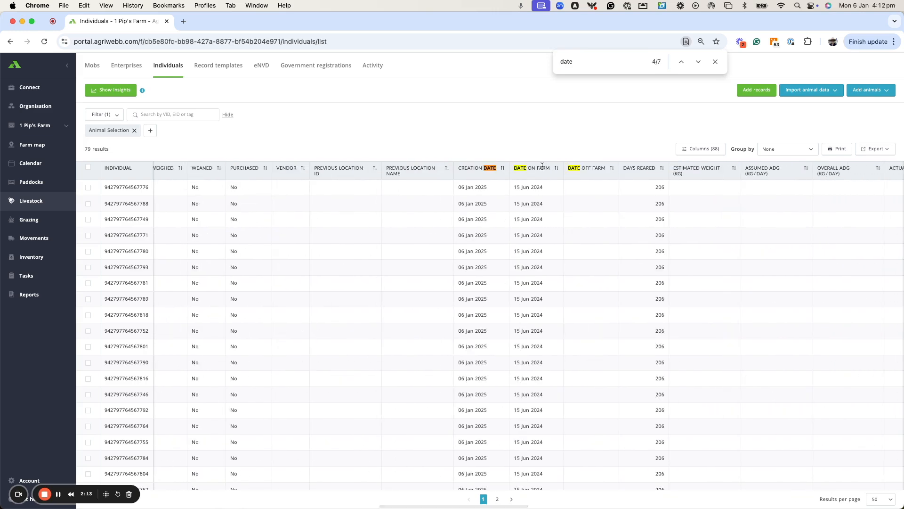
{"action": "key", "text": "Return"}
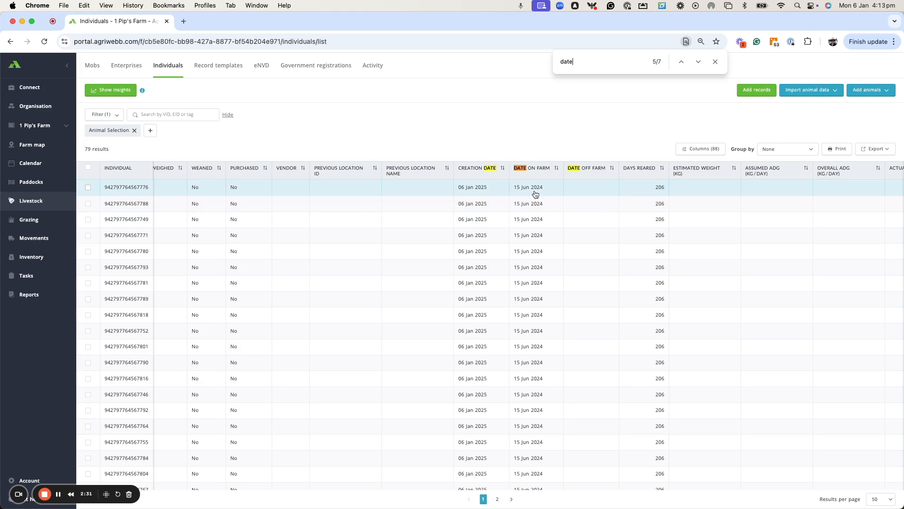
Export the filtered animal list as a CSV file
{"action": "left_click", "coordinate": [884, 149]}
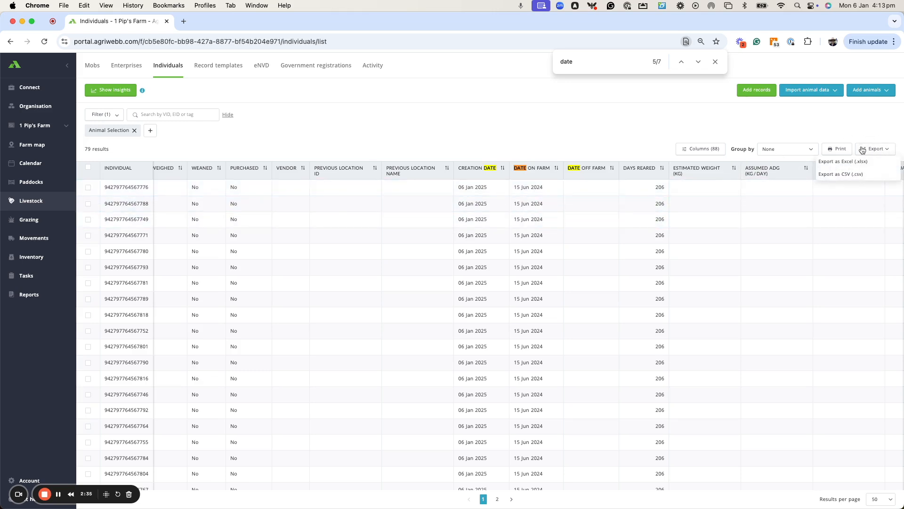
{"action": "left_click", "coordinate": [846, 176]}
{"action": "left_click", "coordinate": [639, 122]}
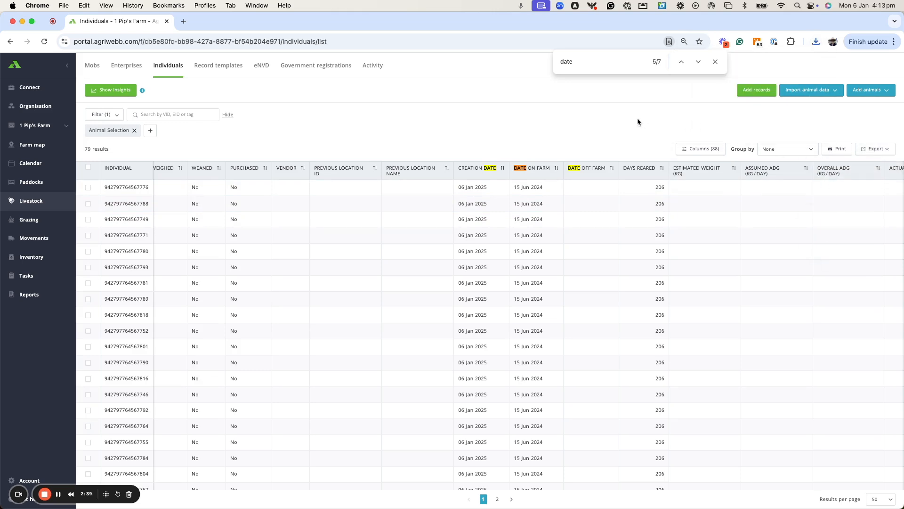
Close the page search and start an animal updates import for cattle
{"action": "left_click", "coordinate": [831, 94]}
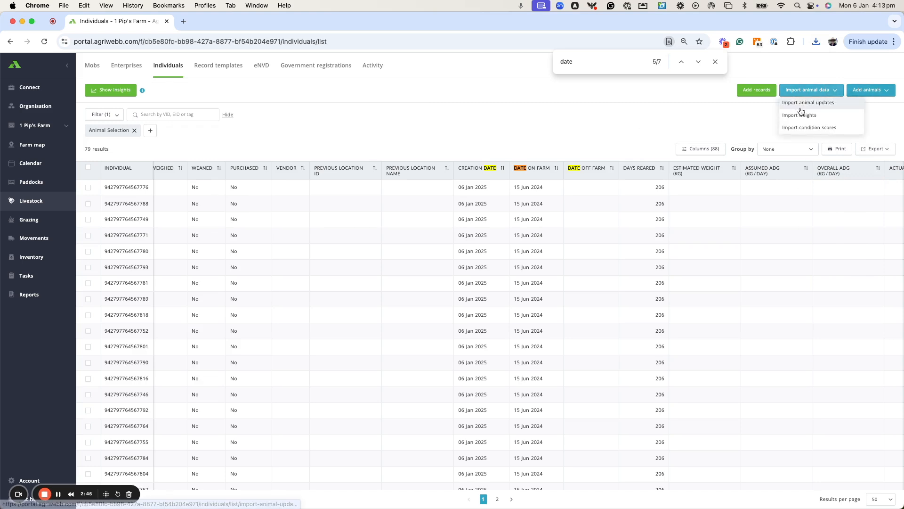
{"action": "left_click", "coordinate": [715, 61]}
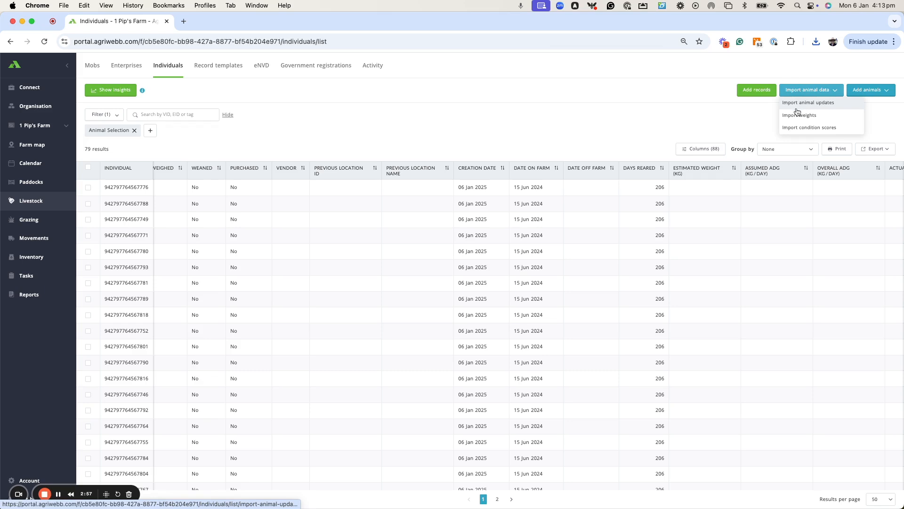
{"action": "left_click", "coordinate": [806, 108]}
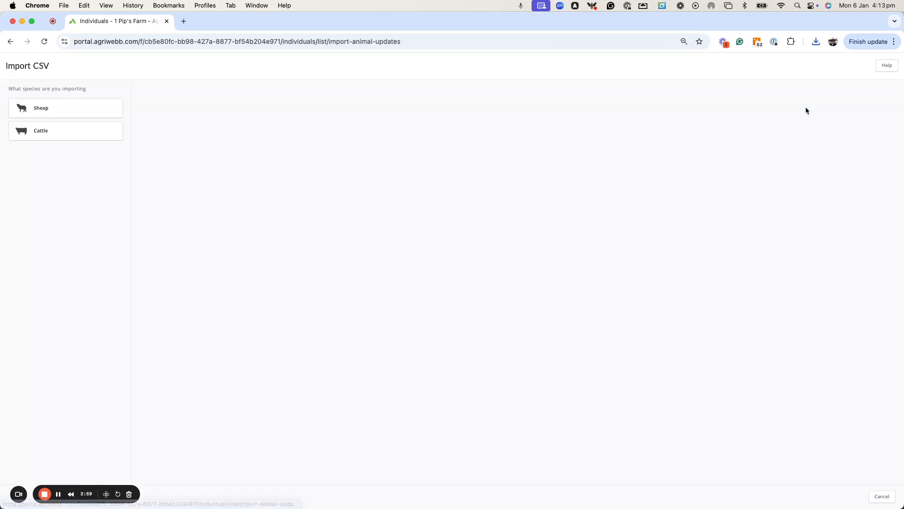
{"action": "left_click", "coordinate": [68, 140]}
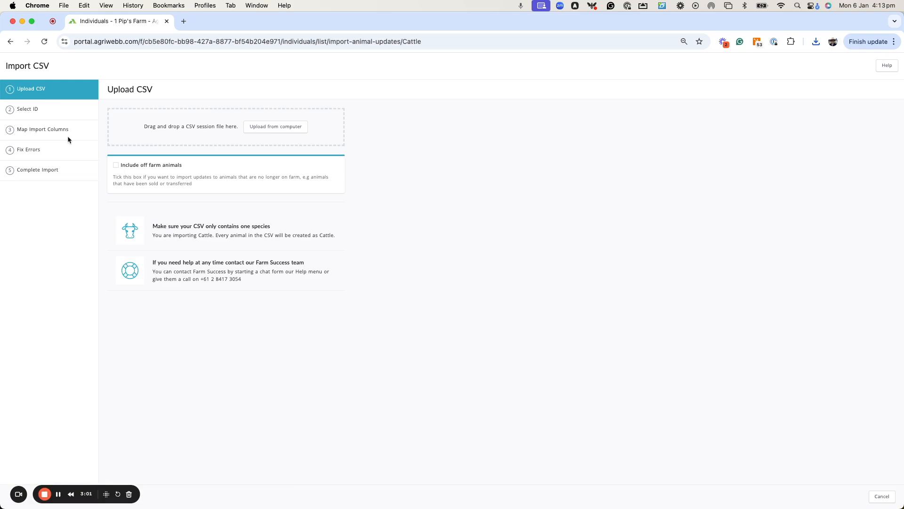
Upload the "individuals_1_Pip's Farm" CSV ending in 1-06 from Downloads and identify the animals by Electronic ID (EID)
{"action": "left_click", "coordinate": [276, 127]}
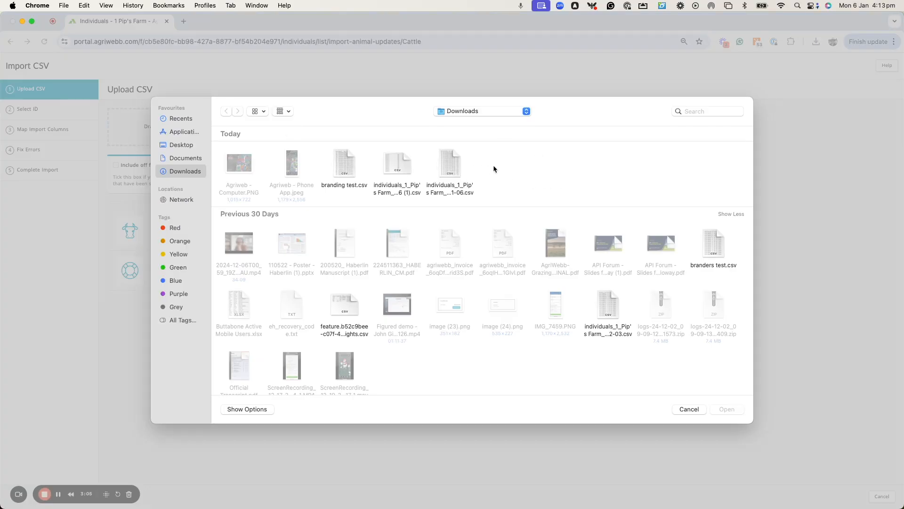
{"action": "left_click", "coordinate": [457, 164]}
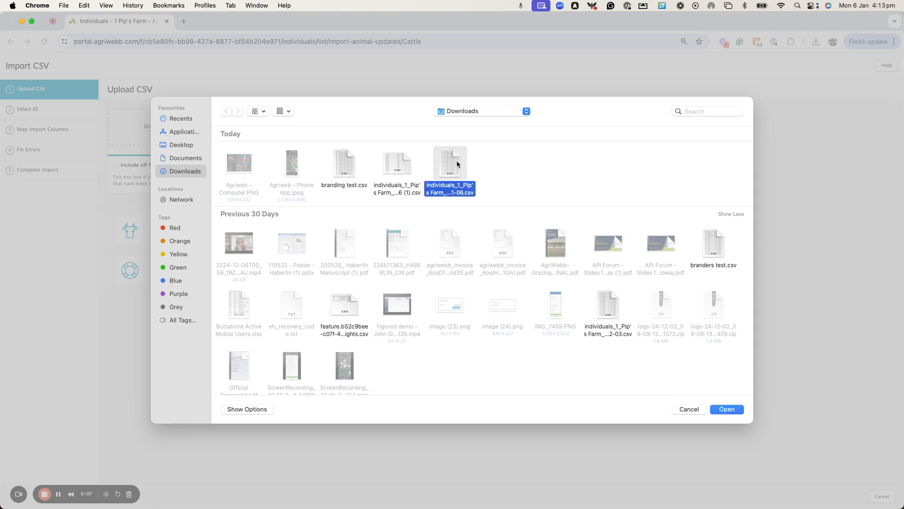
{"action": "double_click", "coordinate": [457, 164]}
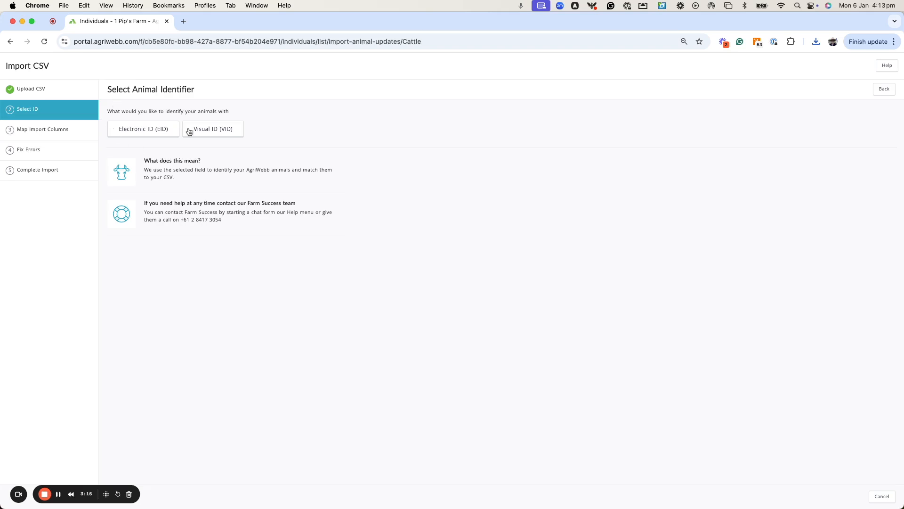
{"action": "left_click", "coordinate": [137, 134]}
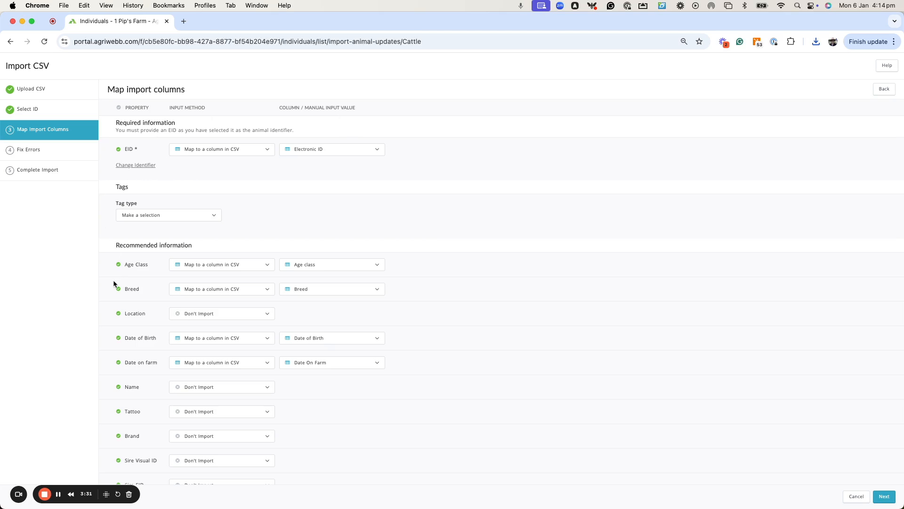
Set Age Class, Breed and Date of Birth to Don't Import in the column mapping
{"action": "left_click", "coordinate": [248, 265]}
{"action": "left_click", "coordinate": [221, 305]}
{"action": "left_click", "coordinate": [226, 292]}
{"action": "left_click", "coordinate": [220, 328]}
{"action": "left_click", "coordinate": [220, 338]}
{"action": "left_click", "coordinate": [203, 374]}
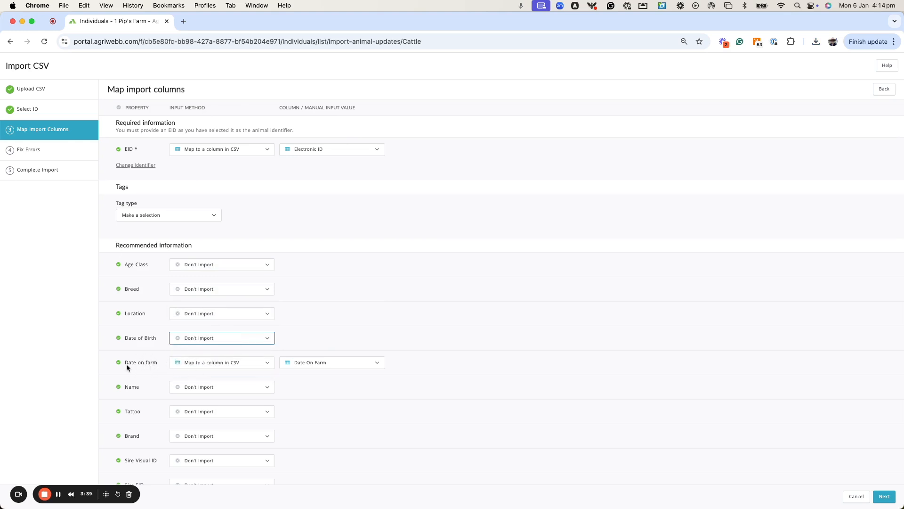
Give Date on farm a manual value of 09/09/2024 in the column mapping
{"action": "left_click", "coordinate": [252, 366]}
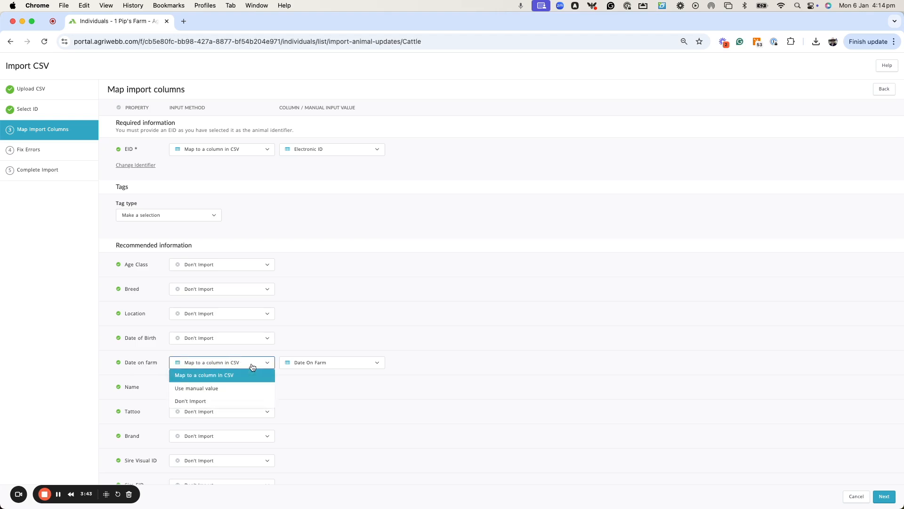
{"action": "left_click", "coordinate": [208, 390]}
{"action": "left_click", "coordinate": [346, 364]}
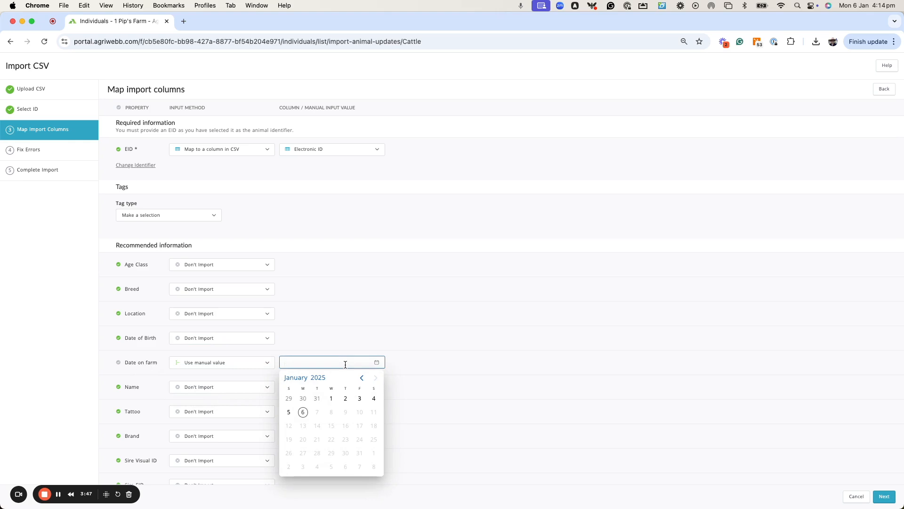
{"action": "left_click", "coordinate": [364, 381]}
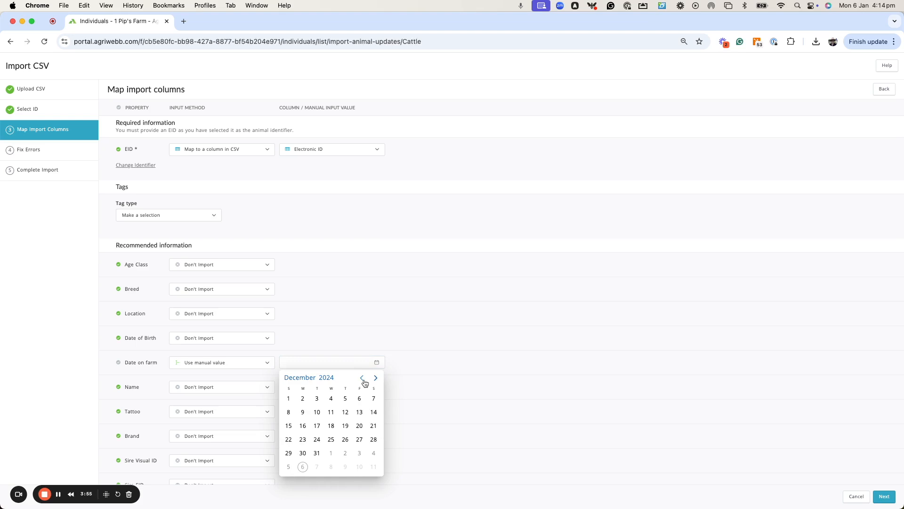
{"action": "left_click", "coordinate": [363, 379]}
{"action": "left_click", "coordinate": [364, 380]}
{"action": "left_click", "coordinate": [363, 379]}
{"action": "left_click", "coordinate": [303, 412]}
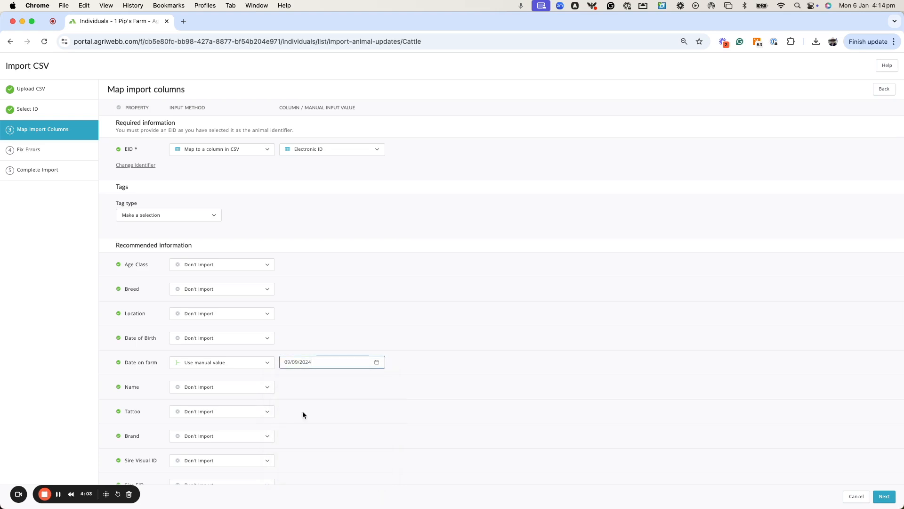
{"action": "left_click", "coordinate": [413, 363]}
Review the remaining import properties and accept the column mapping to reach the Complete Import stage
{"action": "scroll", "coordinate": [413, 364], "scroll_direction": "down", "scroll_amount": 3}
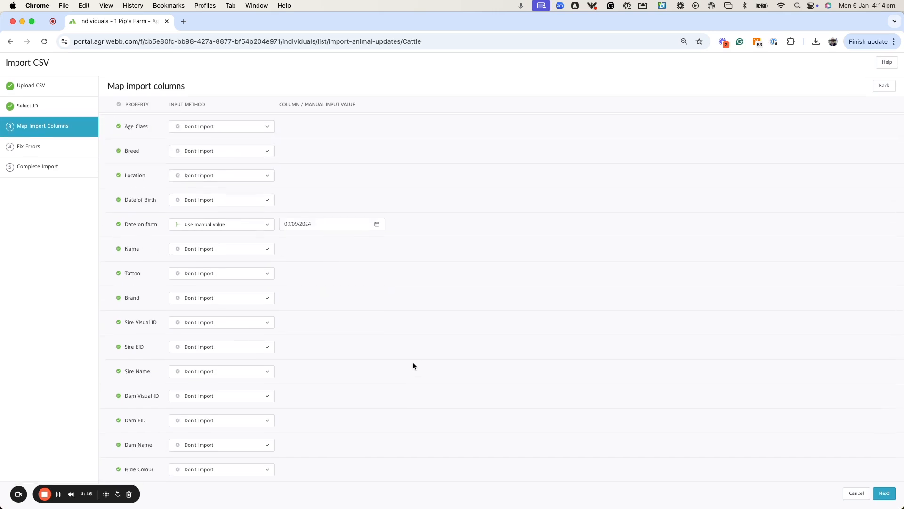
{"action": "scroll", "coordinate": [412, 366], "scroll_direction": "up", "scroll_amount": 3}
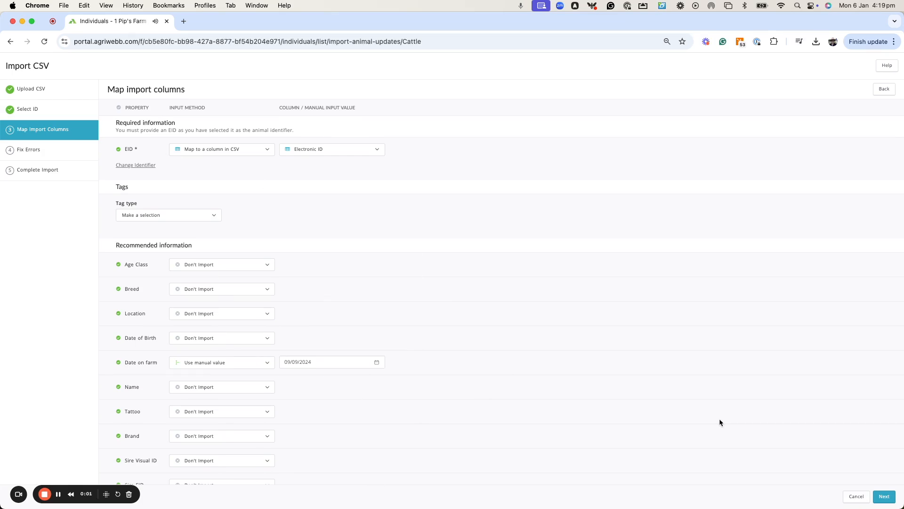
{"action": "left_click", "coordinate": [885, 496]}
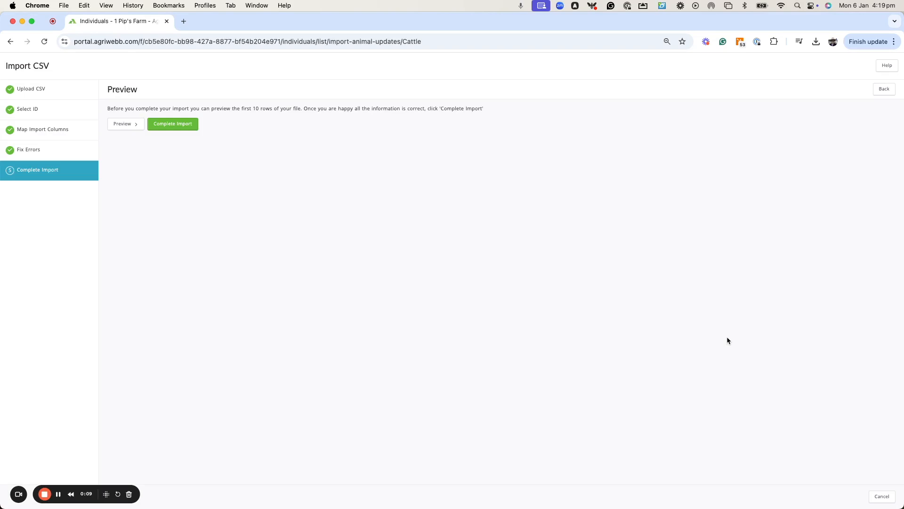
Preview the before and after values of the animal updates, complete the import and dismiss the result message
{"action": "left_click", "coordinate": [124, 126]}
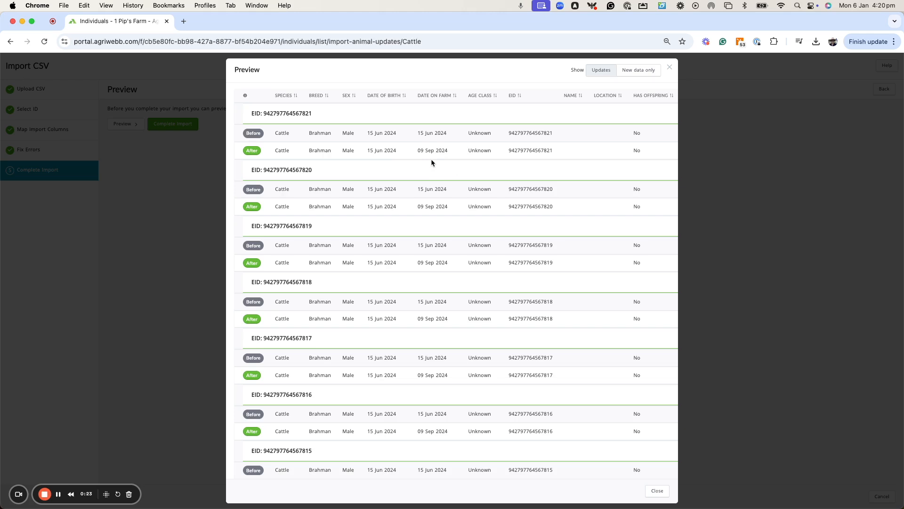
{"action": "left_click", "coordinate": [657, 491]}
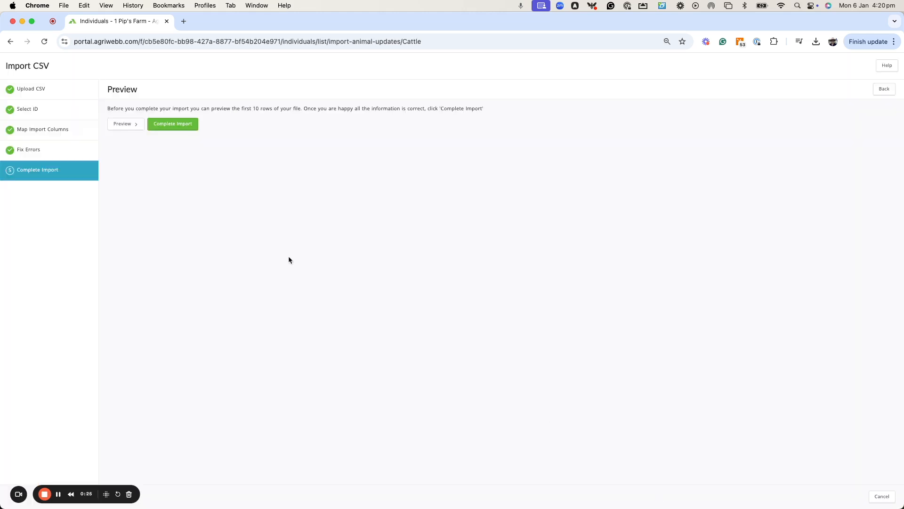
{"action": "left_click", "coordinate": [168, 124]}
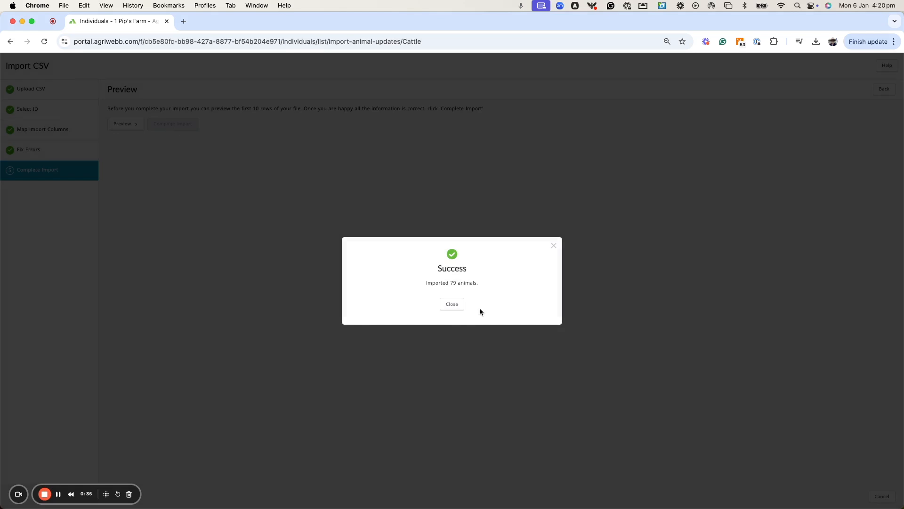
{"action": "left_click", "coordinate": [448, 307]}
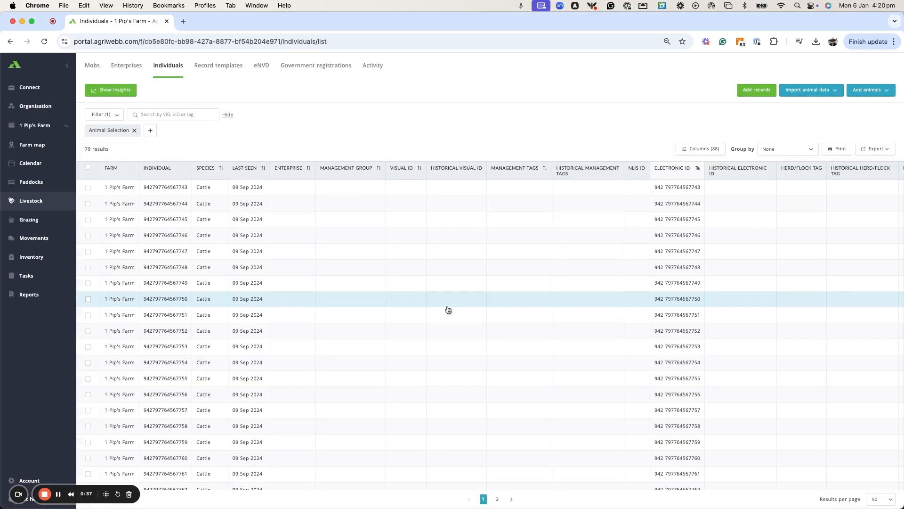
Check the Date on Farm column for the updated animals in the individuals list
{"action": "scroll", "coordinate": [455, 253], "scroll_direction": "right", "scroll_amount": 10}
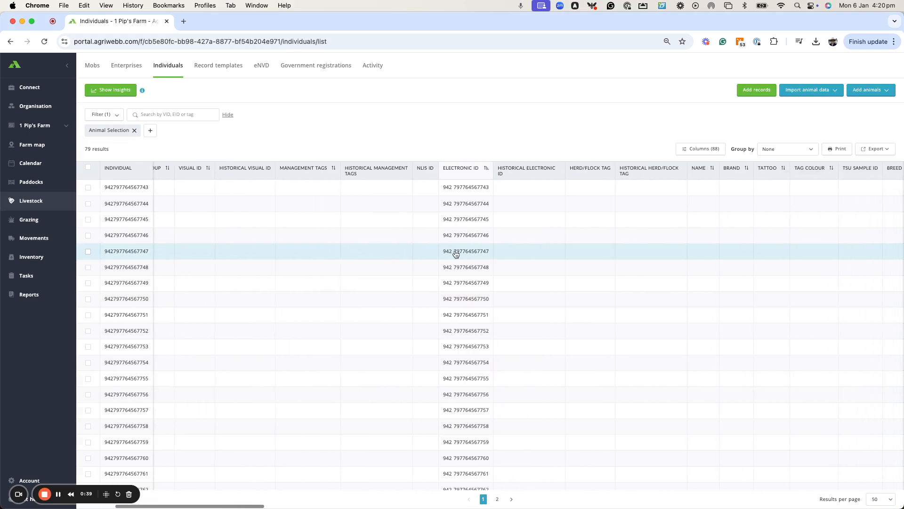
{"action": "scroll", "coordinate": [455, 254], "scroll_direction": "right", "scroll_amount": 8}
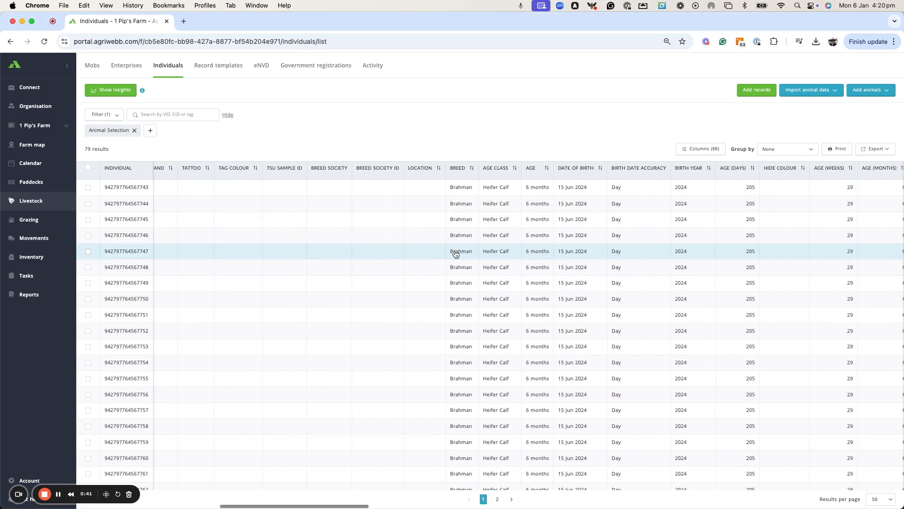
{"action": "scroll", "coordinate": [571, 252], "scroll_direction": "right", "scroll_amount": 2}
{"action": "scroll", "coordinate": [571, 252], "scroll_direction": "right", "scroll_amount": 12}
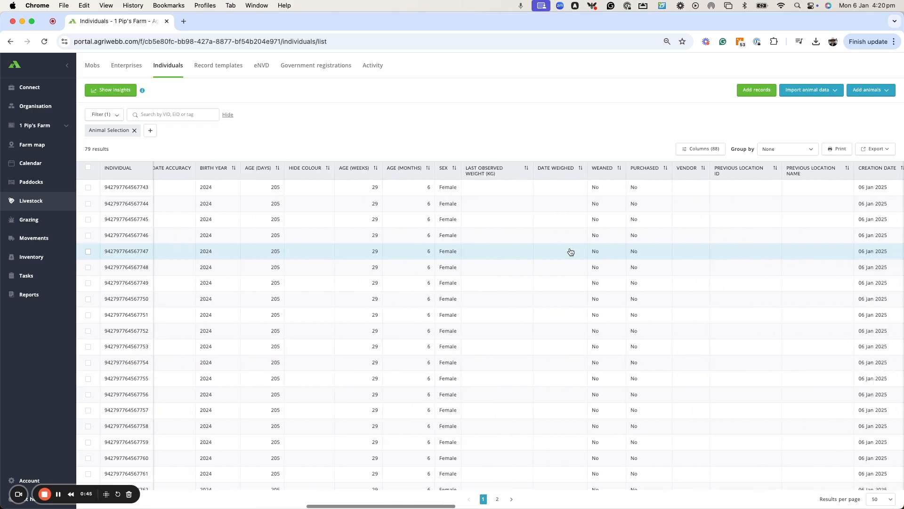
{"action": "scroll", "coordinate": [570, 252], "scroll_direction": "right", "scroll_amount": 4}
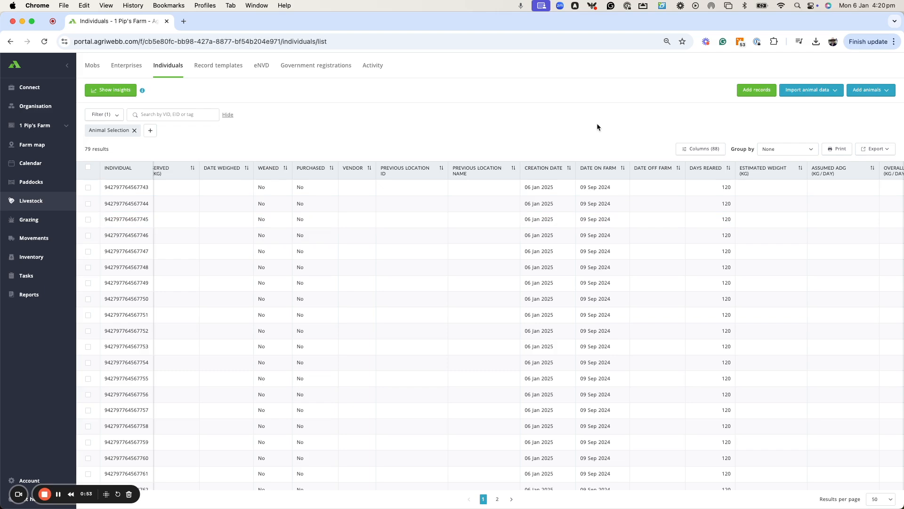
Open the Livestock reconciliation report for individual animals
{"action": "left_click", "coordinate": [27, 300]}
{"action": "left_click", "coordinate": [173, 65]}
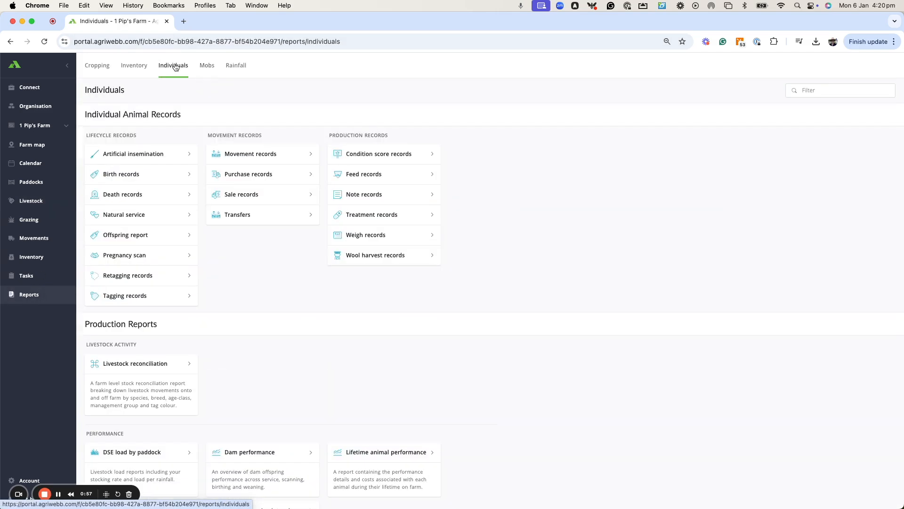
{"action": "scroll", "coordinate": [281, 263], "scroll_direction": "down", "scroll_amount": 2}
{"action": "left_click", "coordinate": [151, 319]}
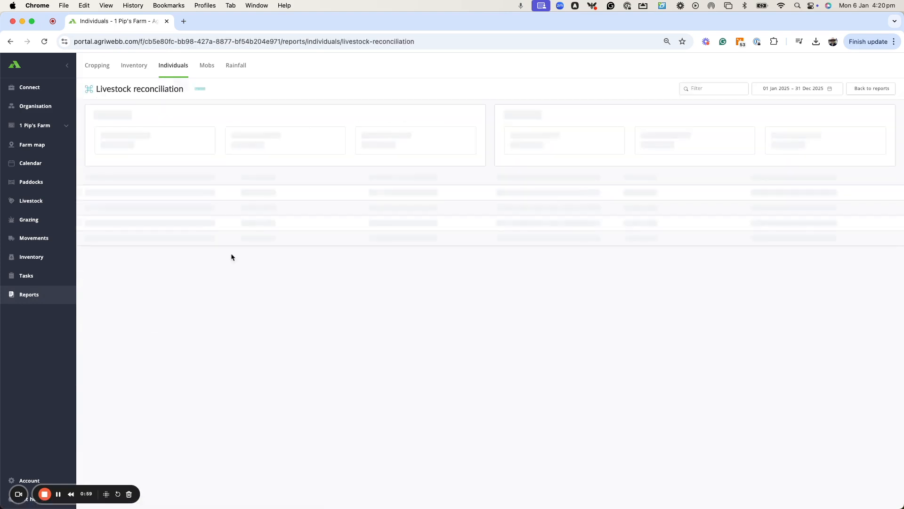
Set the start date of the livestock reconciliation report to 01 Jun 2024
{"action": "left_click", "coordinate": [784, 91]}
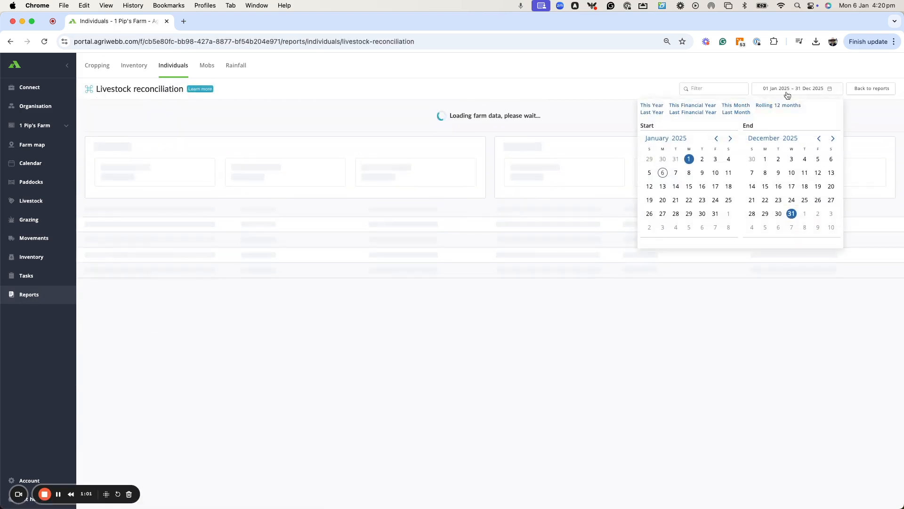
{"action": "left_click", "coordinate": [716, 139]}
{"action": "left_click", "coordinate": [716, 139]}
{"action": "left_click", "coordinate": [716, 140]}
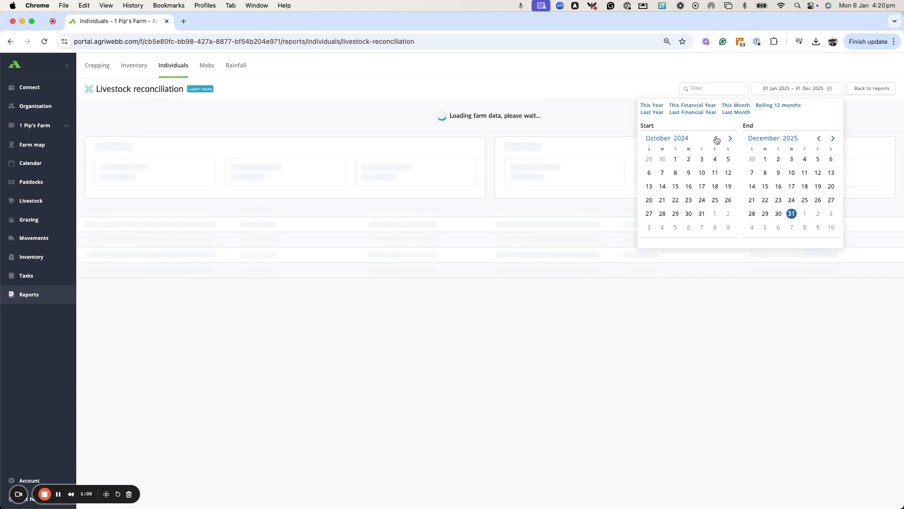
{"action": "left_click", "coordinate": [716, 139]}
{"action": "left_click", "coordinate": [717, 139]}
{"action": "left_click", "coordinate": [716, 139]}
{"action": "left_click", "coordinate": [716, 139]}
{"action": "left_click", "coordinate": [728, 158]}
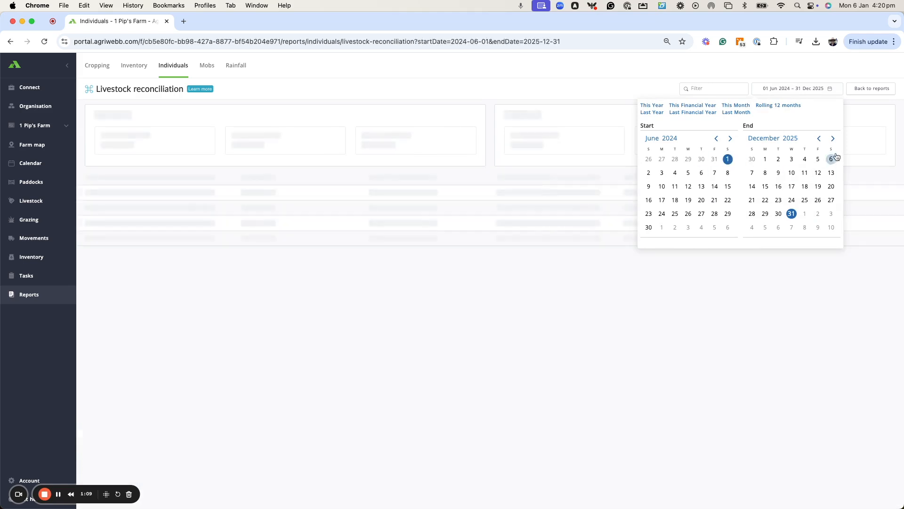
Set the end date of the livestock reconciliation report to 30 Jun 2025
{"action": "left_click", "coordinate": [820, 139]}
{"action": "left_click", "coordinate": [820, 139]}
{"action": "left_click", "coordinate": [820, 139]}
{"action": "left_click", "coordinate": [820, 140]}
{"action": "left_click", "coordinate": [820, 139]}
{"action": "left_click", "coordinate": [820, 140]}
{"action": "left_click", "coordinate": [765, 213]}
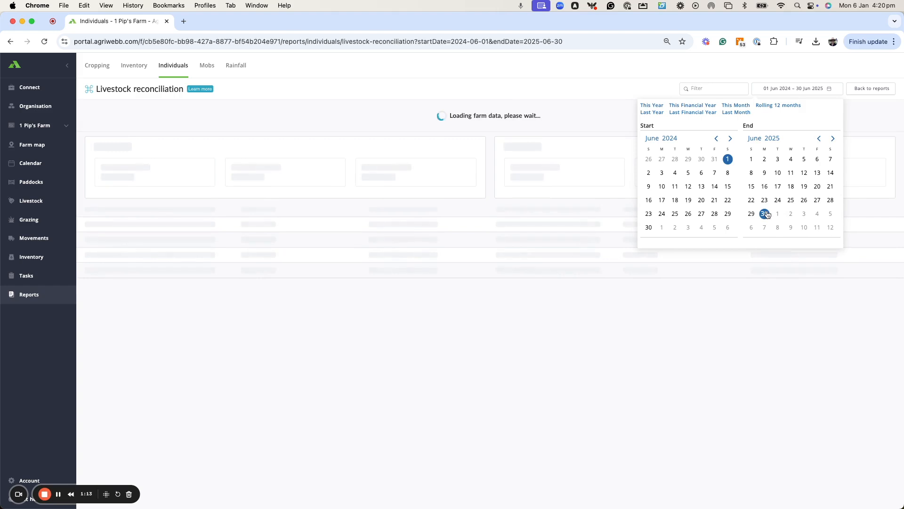
{"action": "left_click", "coordinate": [635, 90]}
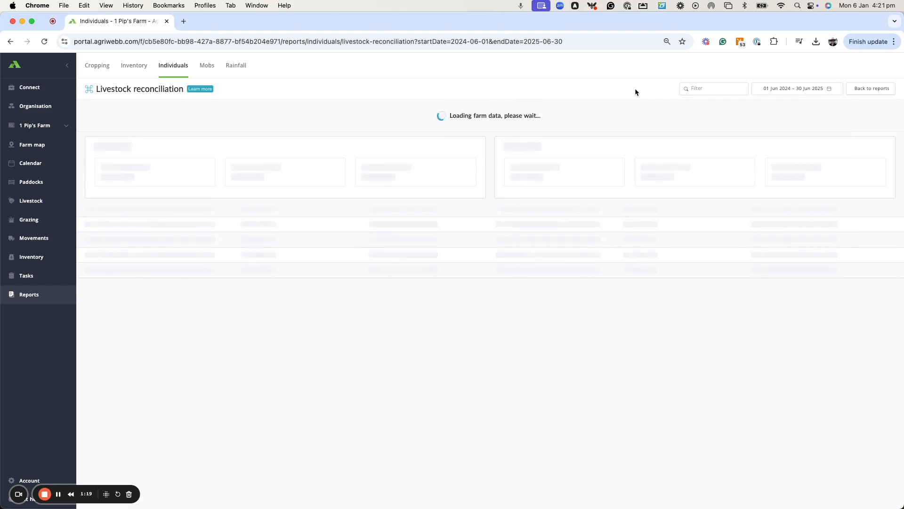
Look over the head counts by age class and filter the reconciliation report by "calf"
{"action": "scroll", "coordinate": [582, 285], "scroll_direction": "down", "scroll_amount": 2}
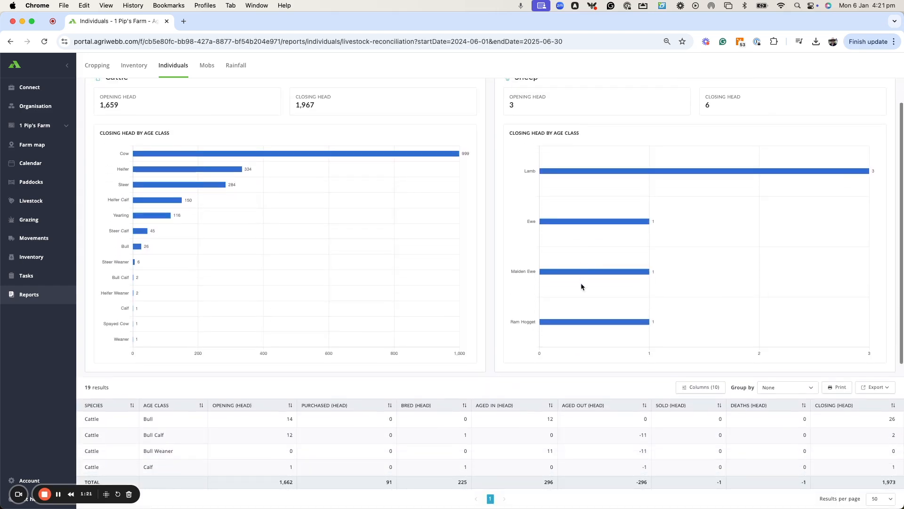
{"action": "scroll", "coordinate": [582, 285], "scroll_direction": "down", "scroll_amount": 3}
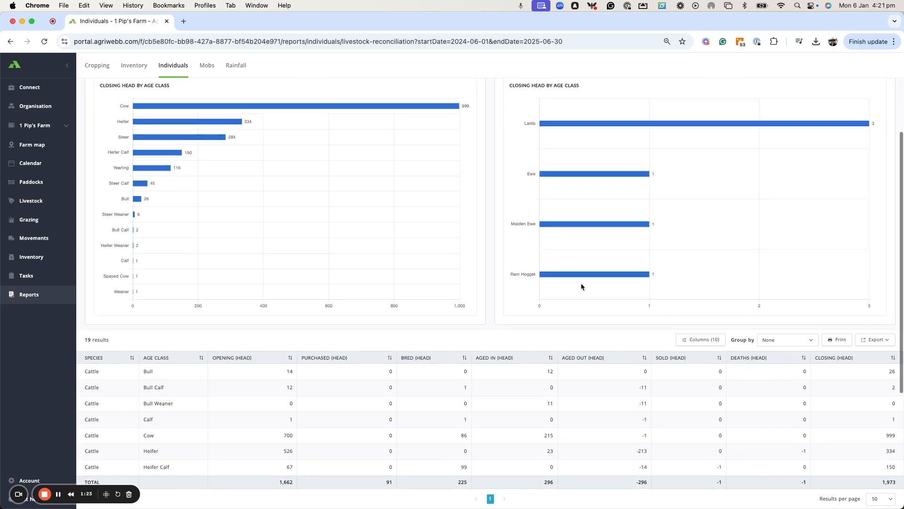
{"action": "scroll", "coordinate": [584, 273], "scroll_direction": "up", "scroll_amount": 5}
{"action": "left_click", "coordinate": [712, 86]}
{"action": "type", "text": "calf"}
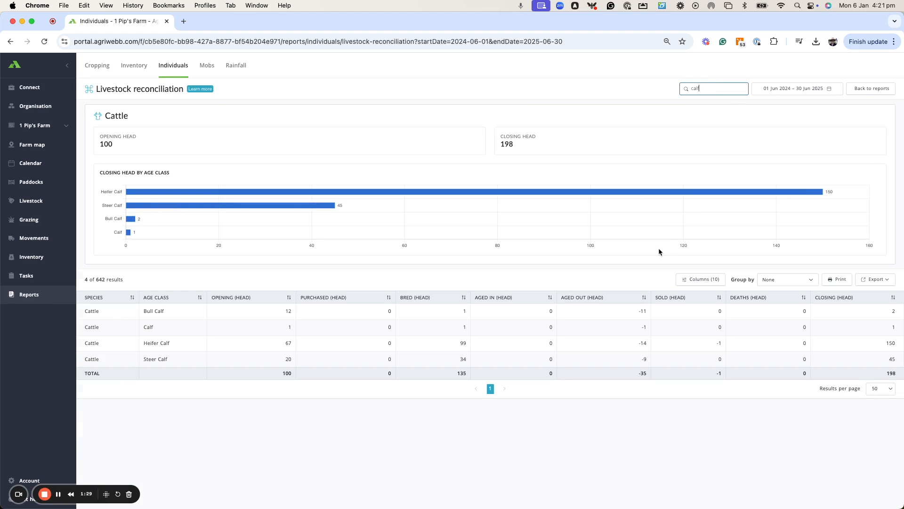
{"action": "left_click", "coordinate": [303, 413]}
Change the end date of the calf reconciliation to 30 Jun 2024 to check the calves bred in June 2024
{"action": "left_click", "coordinate": [807, 93]}
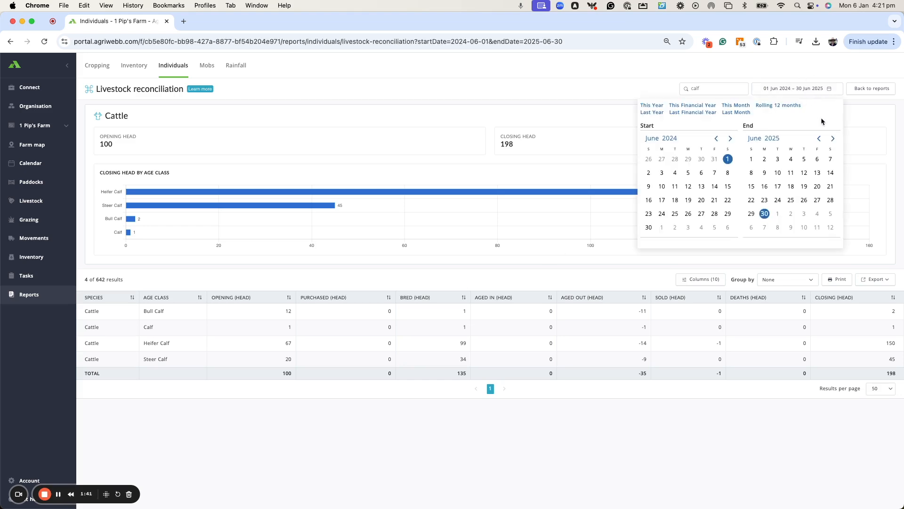
{"action": "left_click", "coordinate": [819, 139]}
{"action": "left_click", "coordinate": [819, 138]}
{"action": "left_click", "coordinate": [819, 138]}
{"action": "left_click", "coordinate": [819, 139]}
{"action": "left_click", "coordinate": [819, 138]}
{"action": "left_click", "coordinate": [820, 139]}
{"action": "left_click", "coordinate": [818, 138]}
{"action": "left_click", "coordinate": [818, 139]}
{"action": "left_click", "coordinate": [818, 139]}
{"action": "left_click", "coordinate": [818, 138]}
{"action": "left_click", "coordinate": [818, 138]}
{"action": "left_click", "coordinate": [818, 139]}
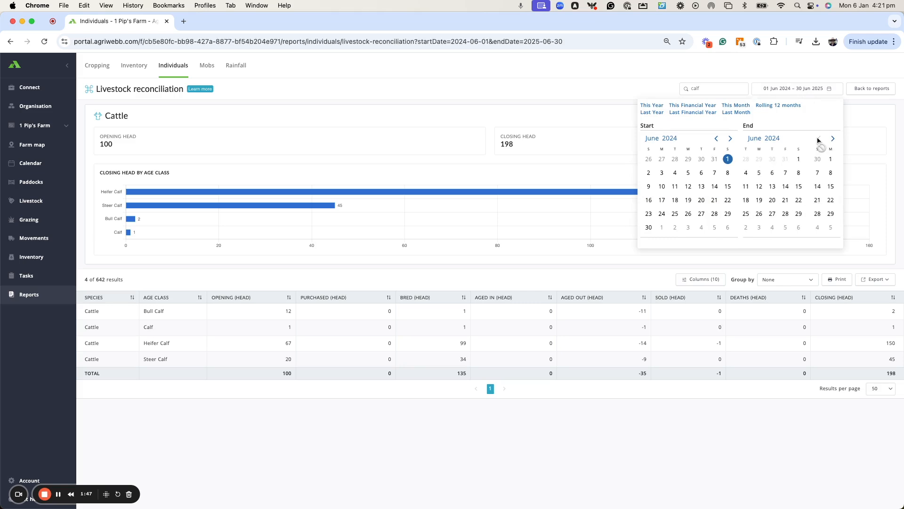
{"action": "left_click", "coordinate": [751, 229]}
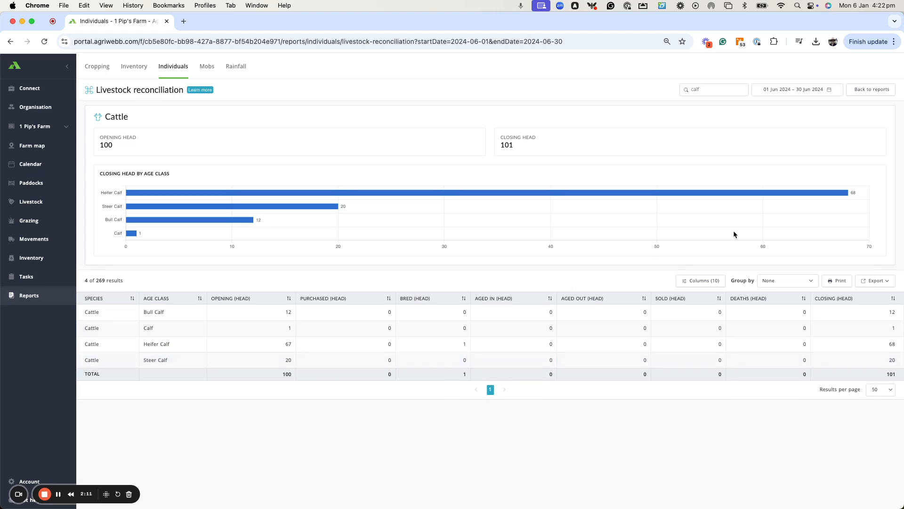
Set the end date of the calf reconciliation to 10 Sep 2024
{"action": "left_click", "coordinate": [790, 89]}
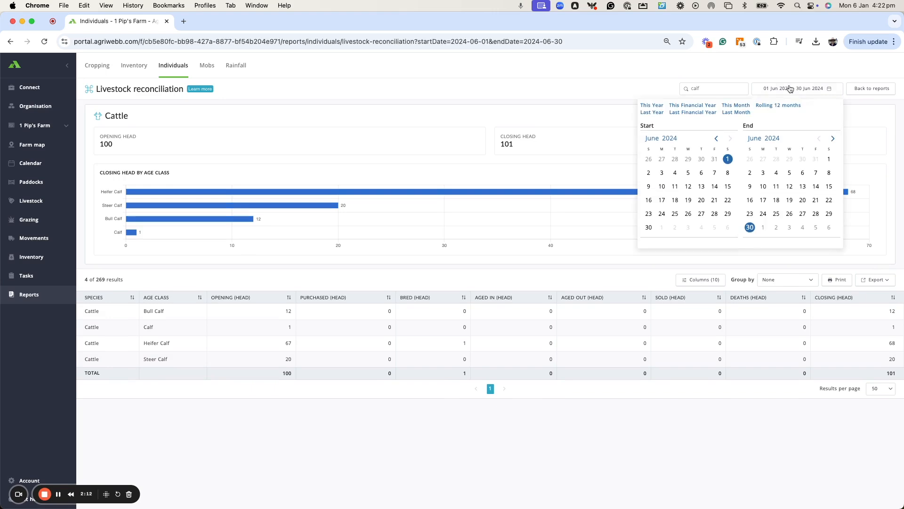
{"action": "left_click", "coordinate": [833, 138]}
{"action": "left_click", "coordinate": [833, 139]}
{"action": "left_click", "coordinate": [833, 139]}
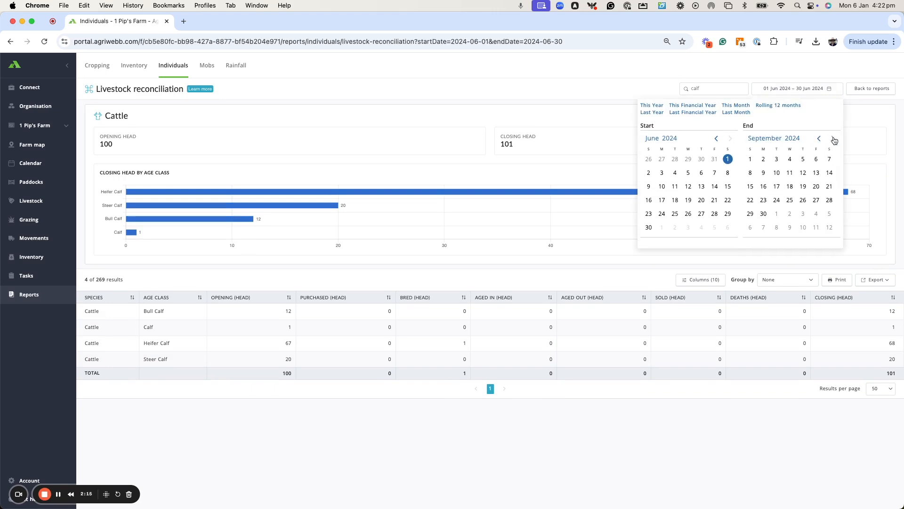
{"action": "left_click", "coordinate": [764, 214]}
{"action": "left_click", "coordinate": [764, 172]}
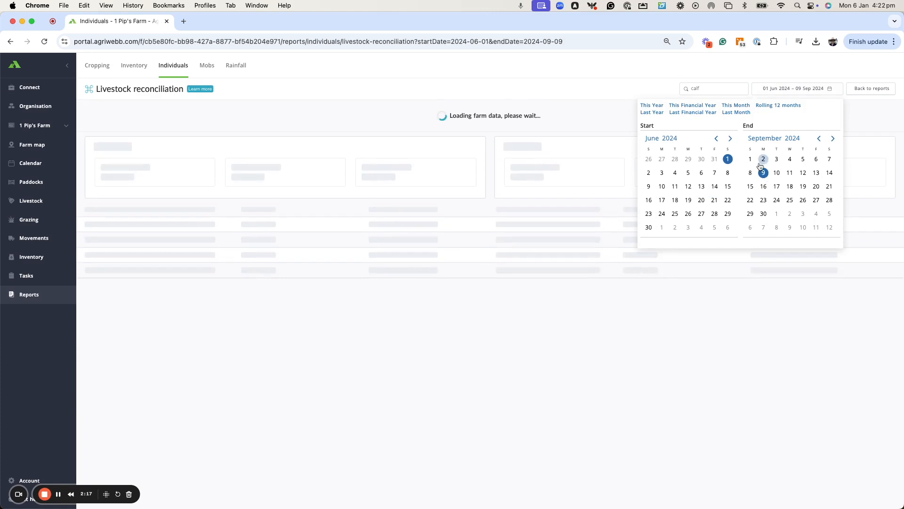
{"action": "left_click", "coordinate": [776, 174]}
Set the start date of the calf reconciliation to 08 Sep 2024 and show the report's Learn more video tip
{"action": "left_click", "coordinate": [730, 138]}
{"action": "left_click", "coordinate": [731, 138]}
{"action": "left_click", "coordinate": [730, 139]}
{"action": "left_click", "coordinate": [649, 173]}
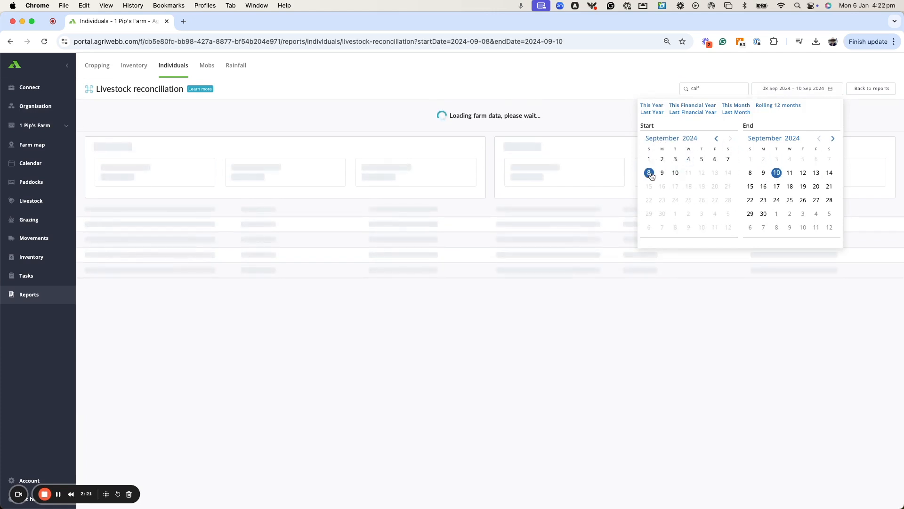
{"action": "left_click", "coordinate": [619, 93]}
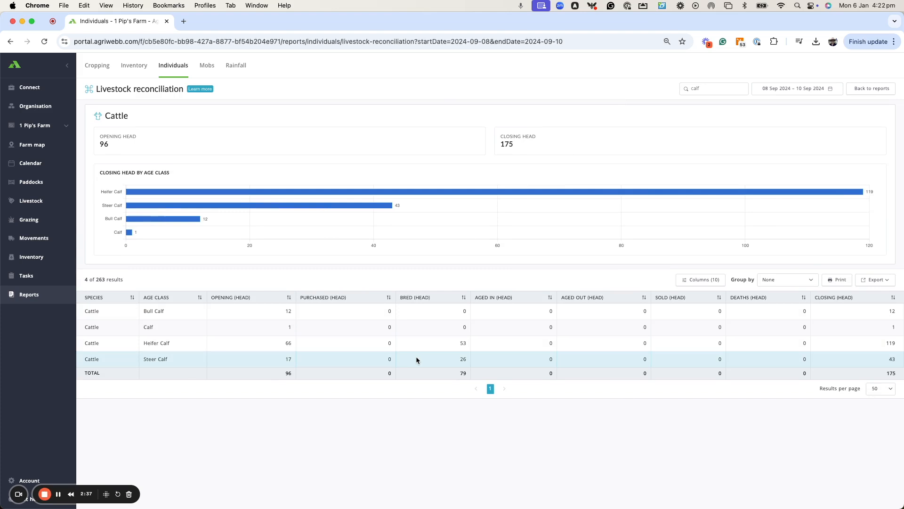
{"action": "left_click", "coordinate": [200, 89]}
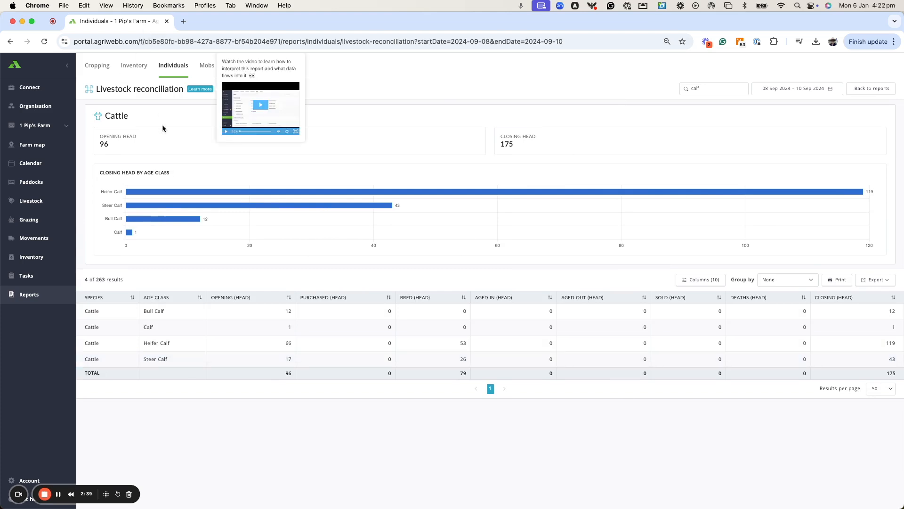